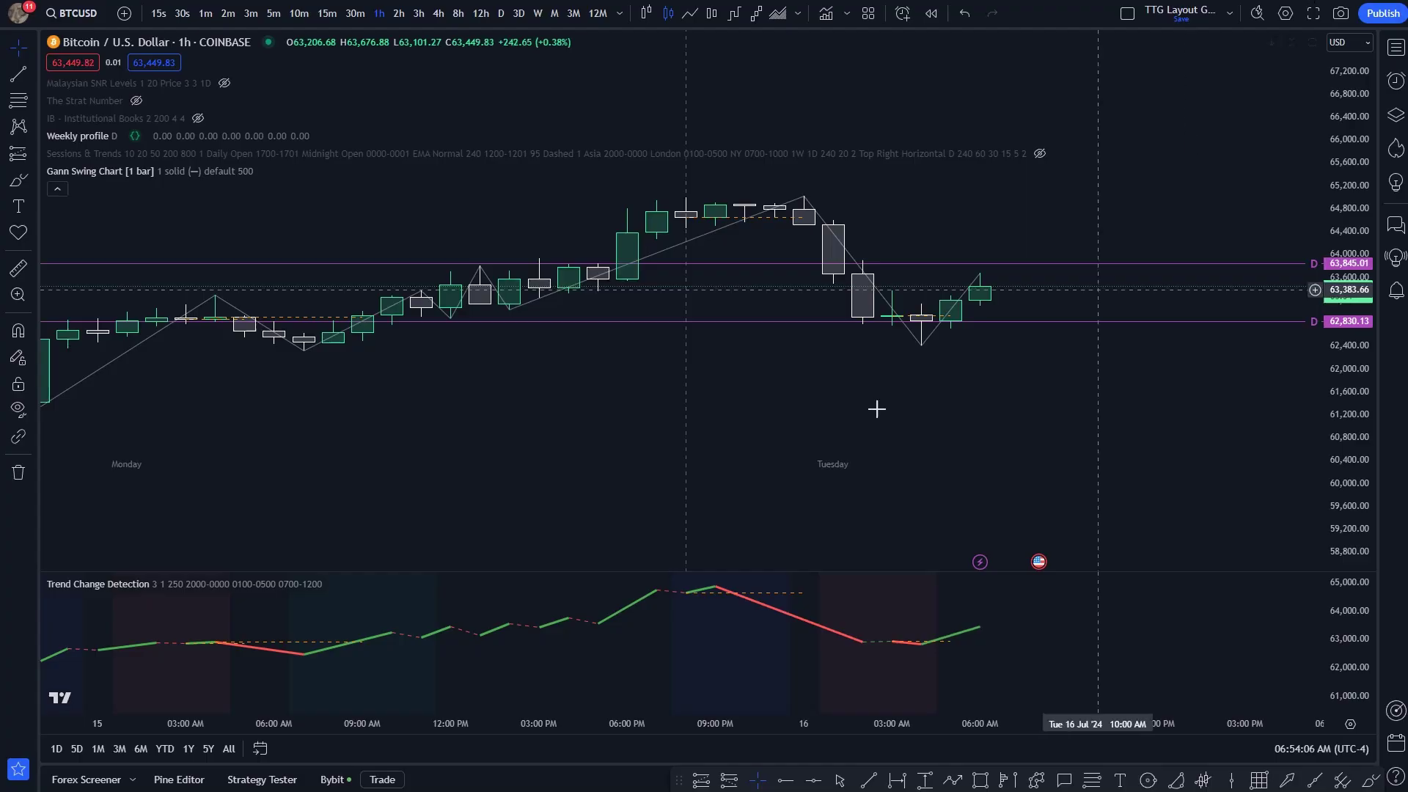
Pan the Bitcoin hourly chart slightly sideways
left_click_drag(669, 418, 702, 424)
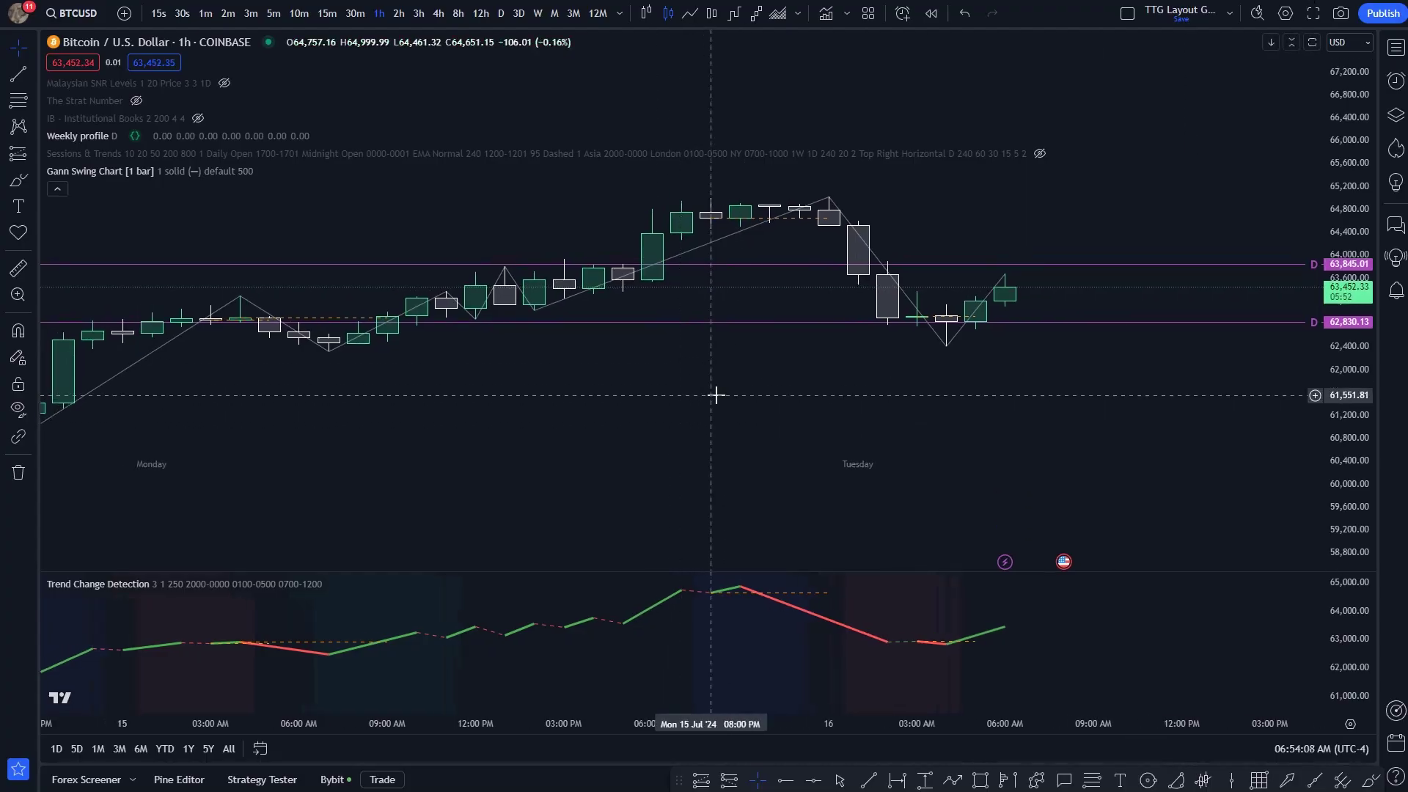
mouse_move(80, 135)
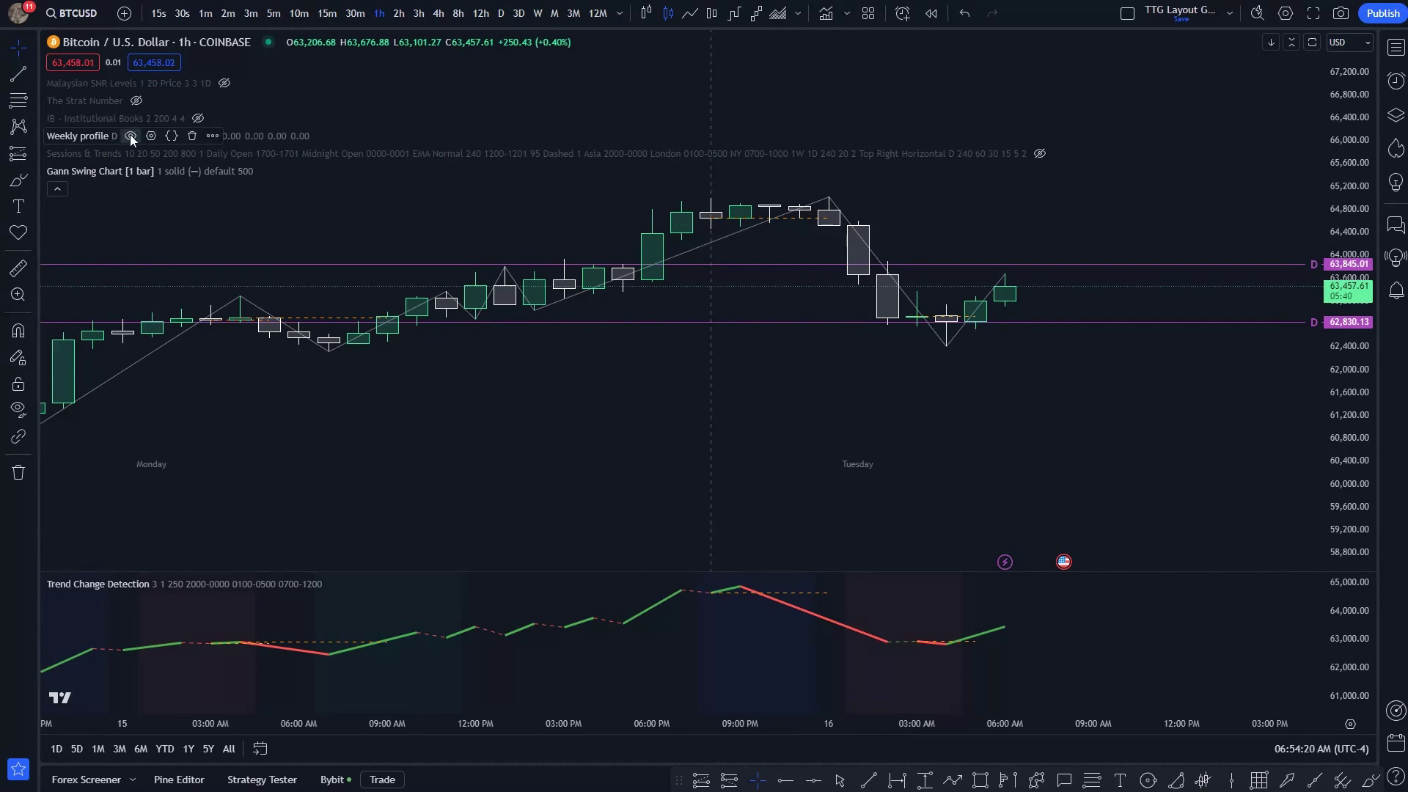
mouse_move(170, 135)
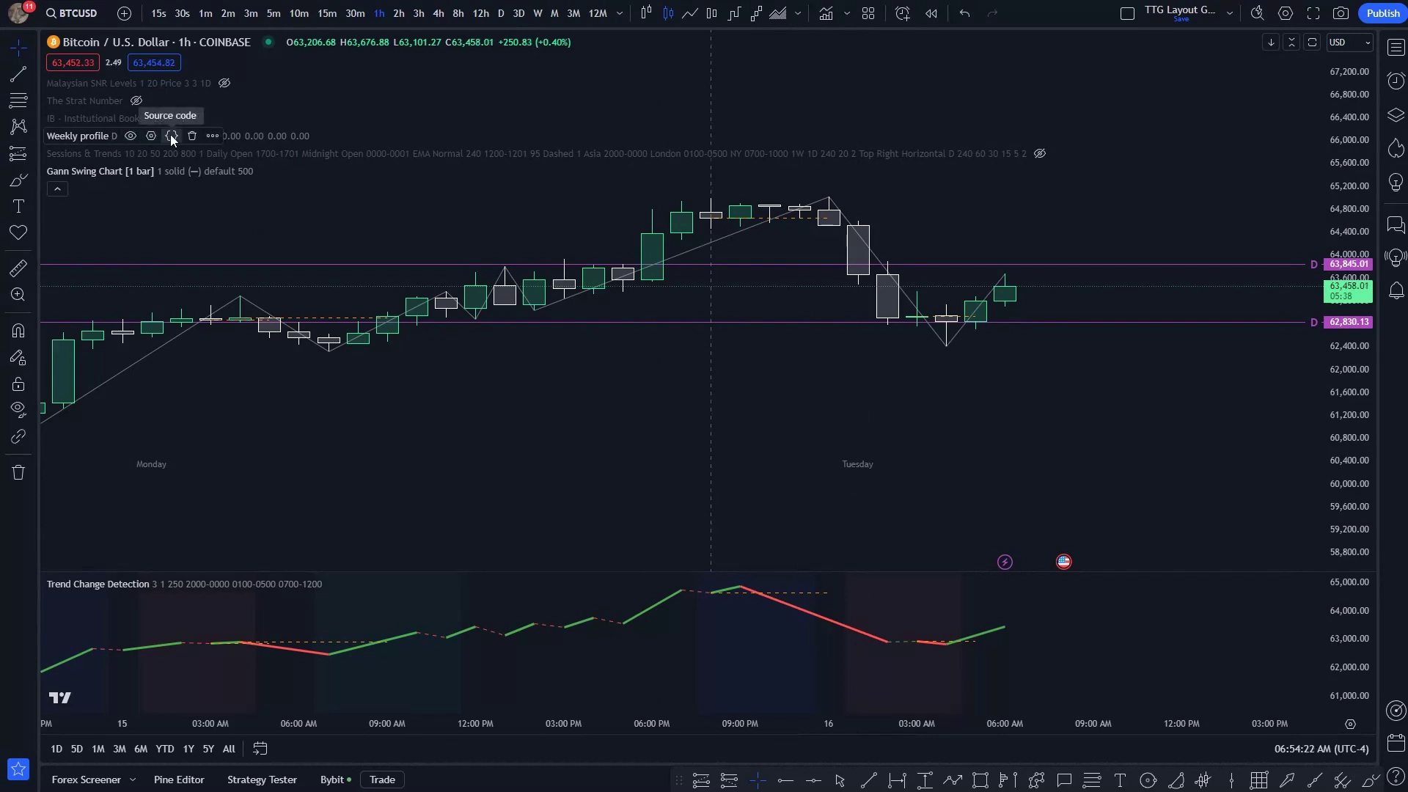
Open the Weekly Profile source, highlight line 6's session and time zone, and resize the code pane
left_click(171, 135)
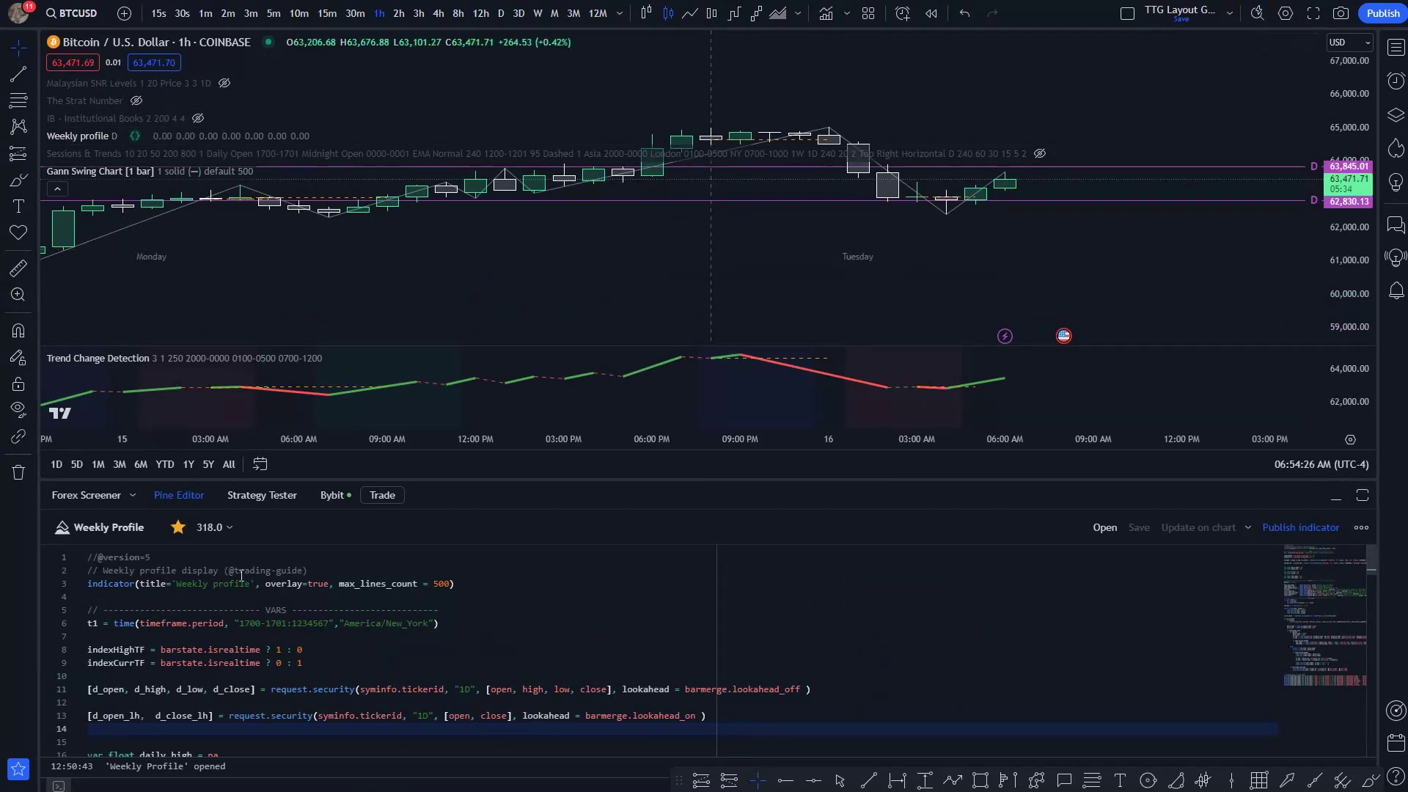
scroll(275, 616, "down", 2)
scroll(291, 644, "down", 3)
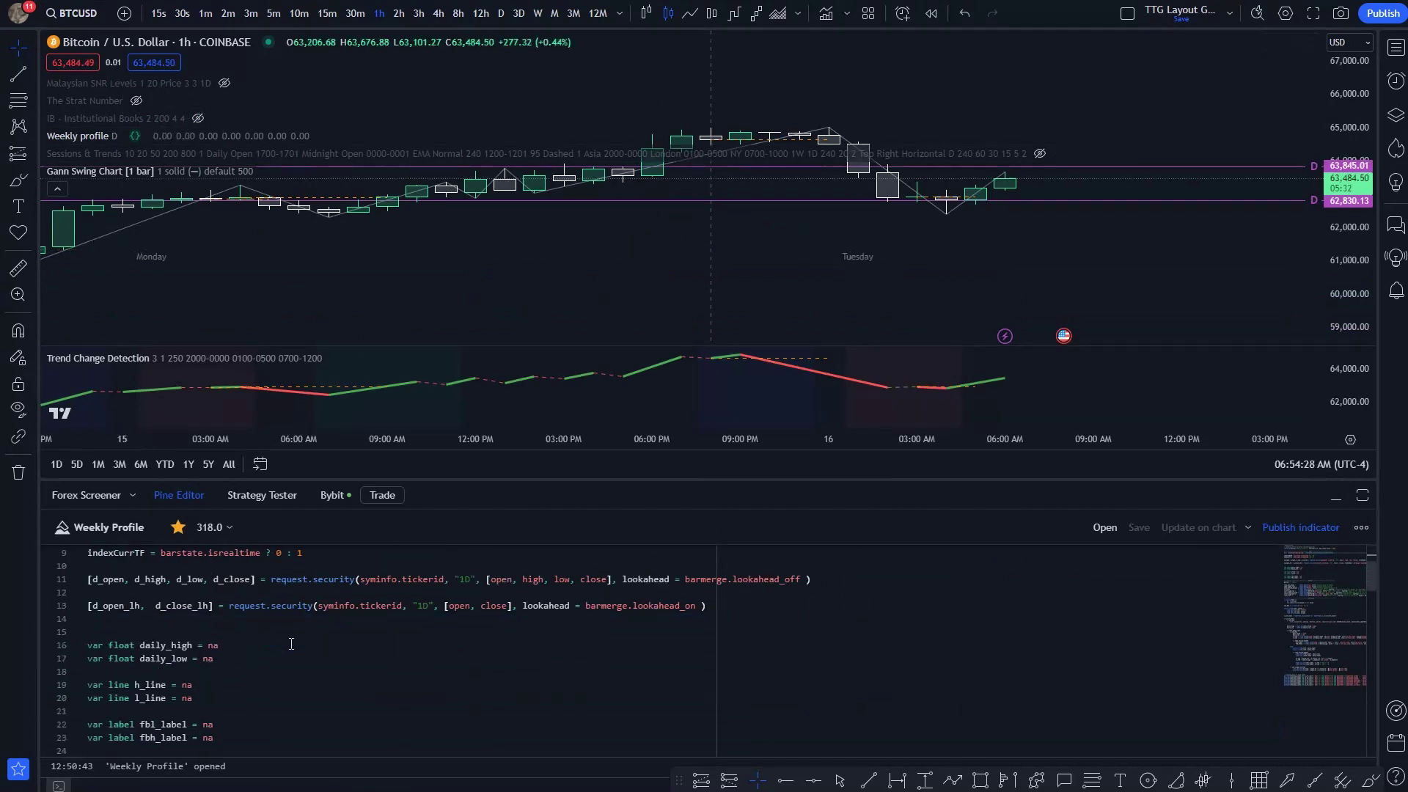
scroll(292, 644, "down", 3)
scroll(317, 661, "up", 5)
left_click_drag(440, 622, 275, 622)
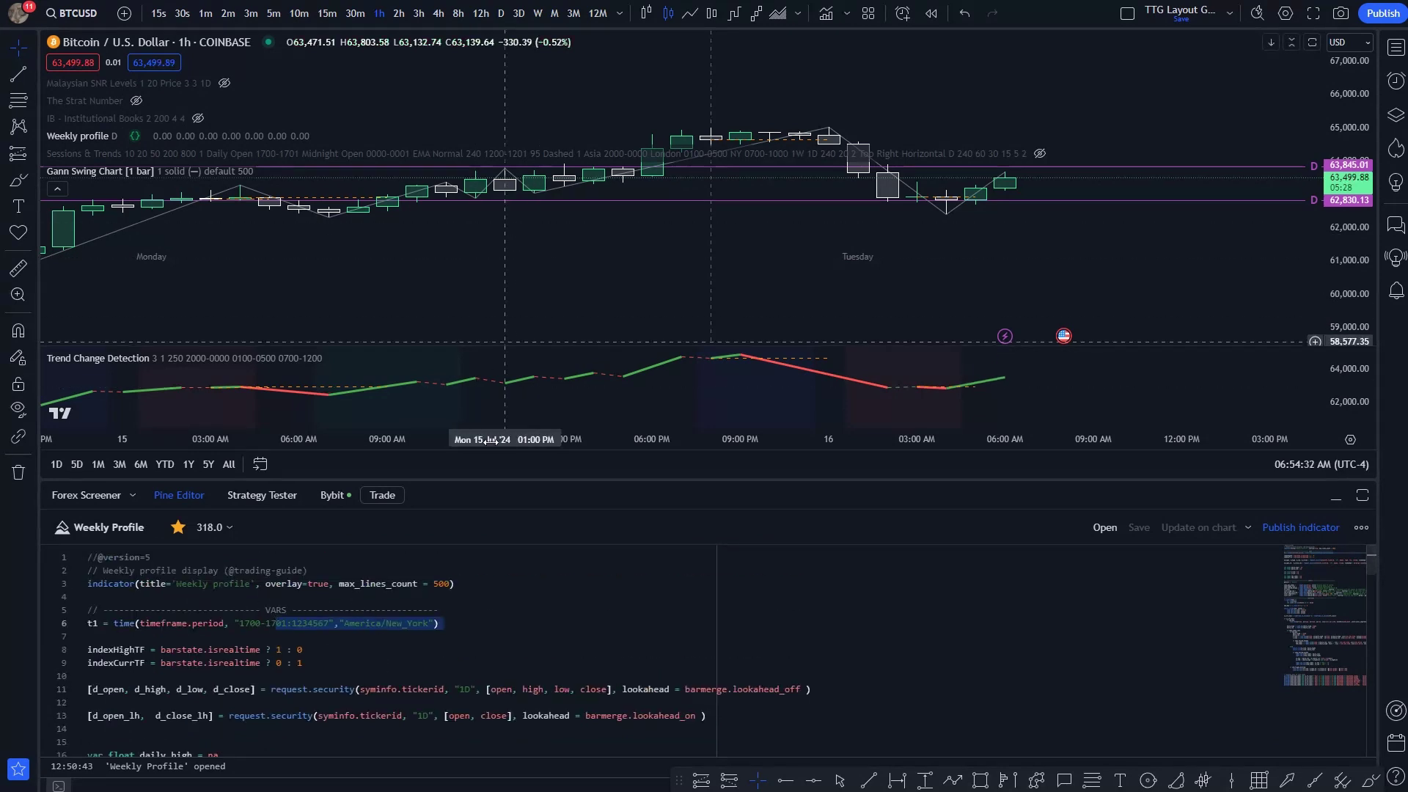
mouse_move(476, 480)
left_mouse_down()
mouse_move(475, 354)
mouse_move(460, 526)
left_mouse_up()
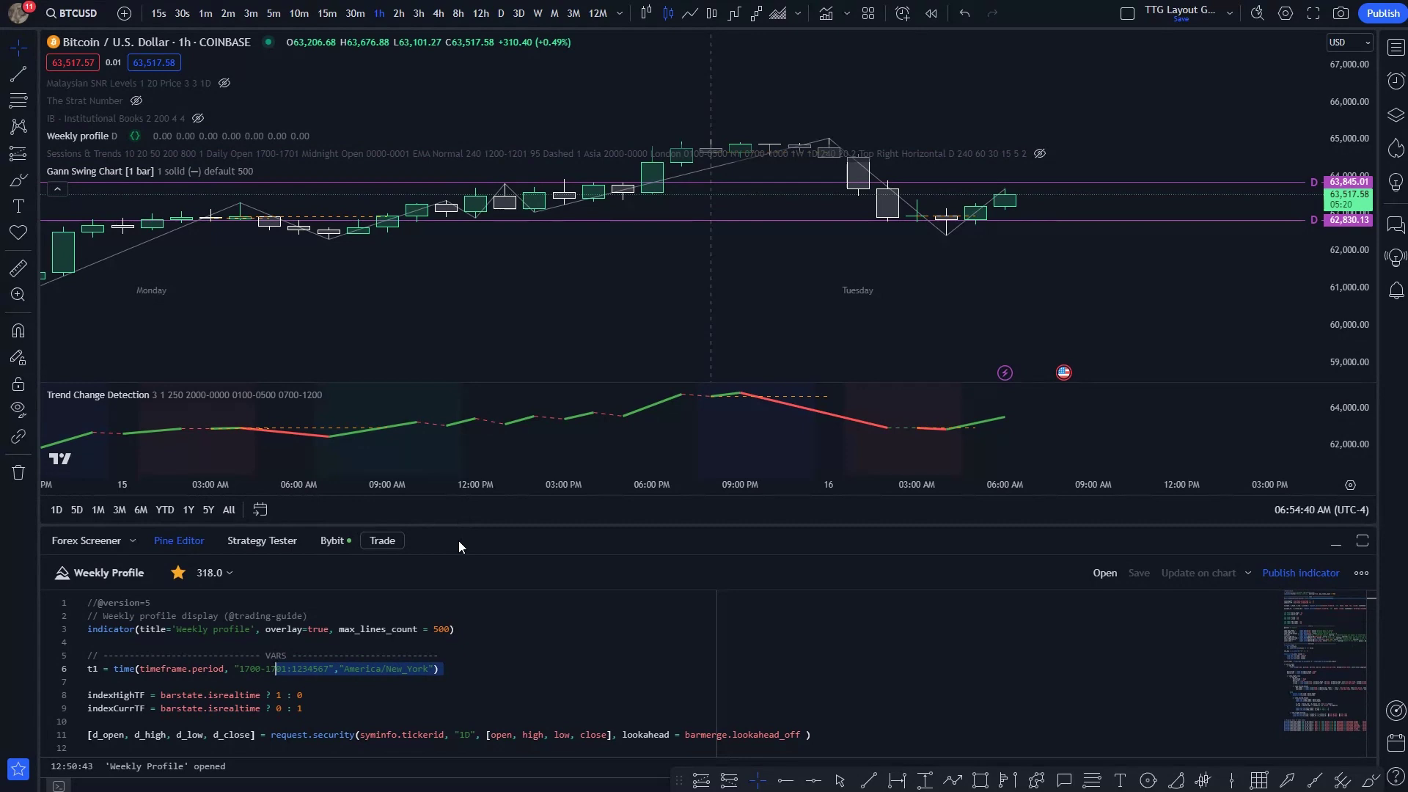
Choose 'Open editor in new window' from the Pine Editor's More menu
left_click(1360, 577)
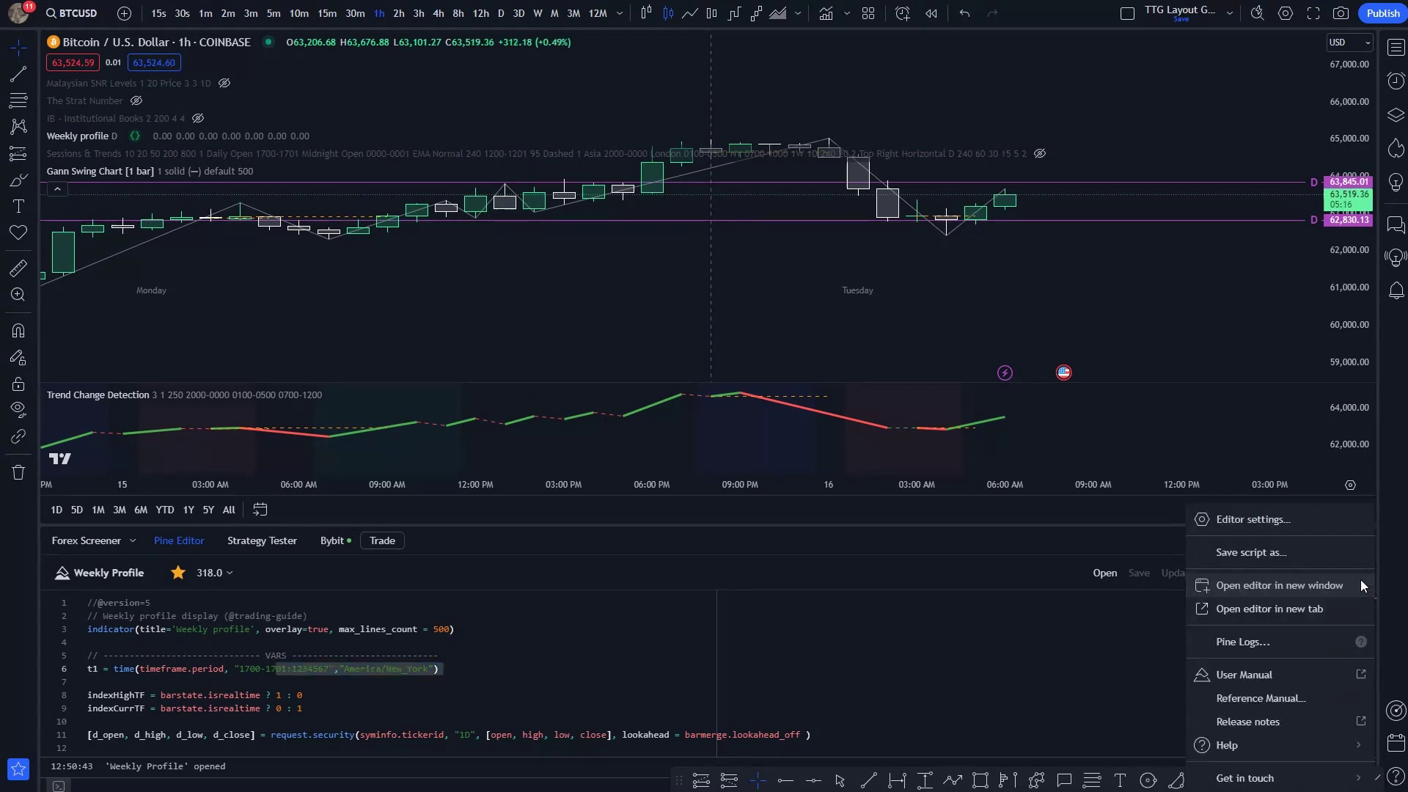
left_click(1271, 585)
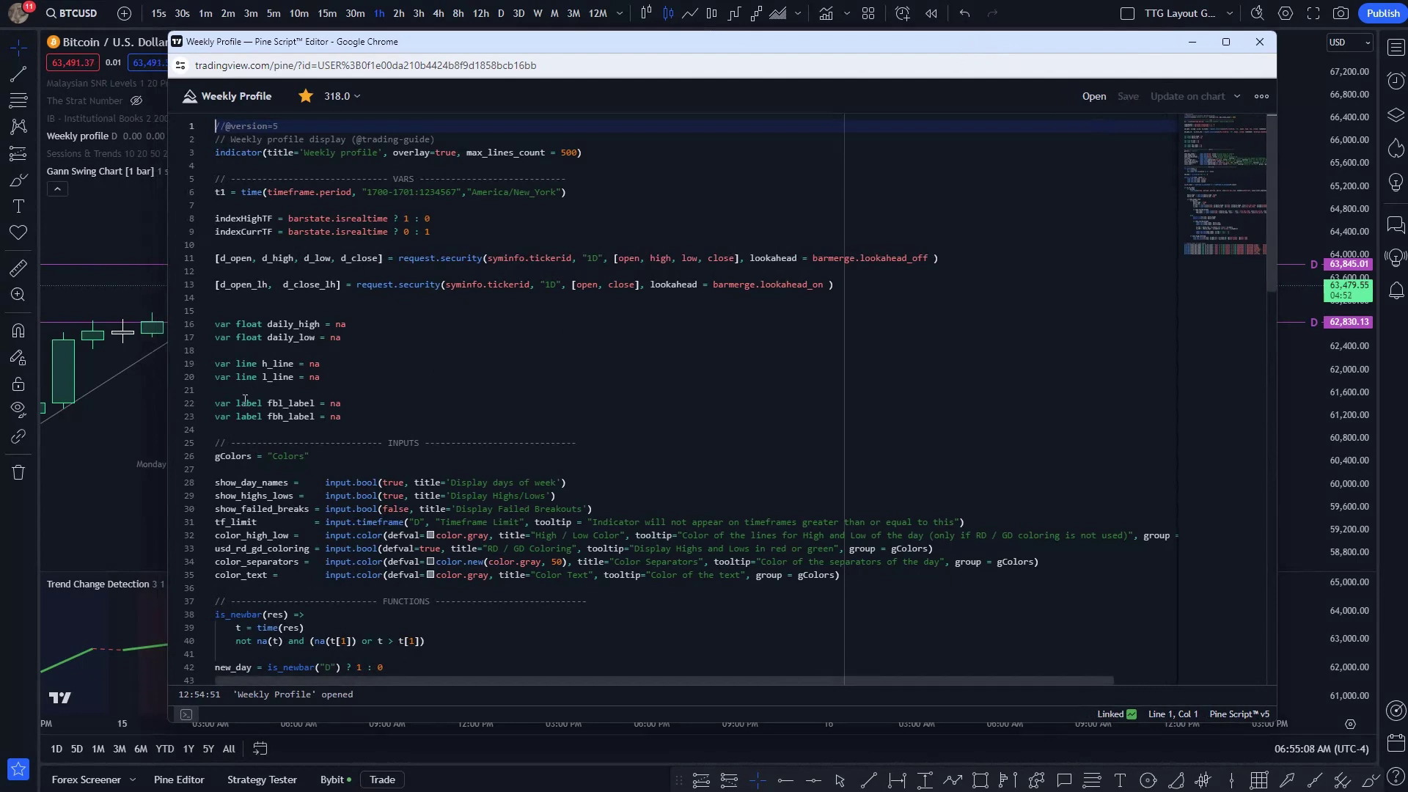
Narrow the editor window, move it to the top-right, and pan the chart to earlier candles
left_click_drag(171, 415, 582, 420)
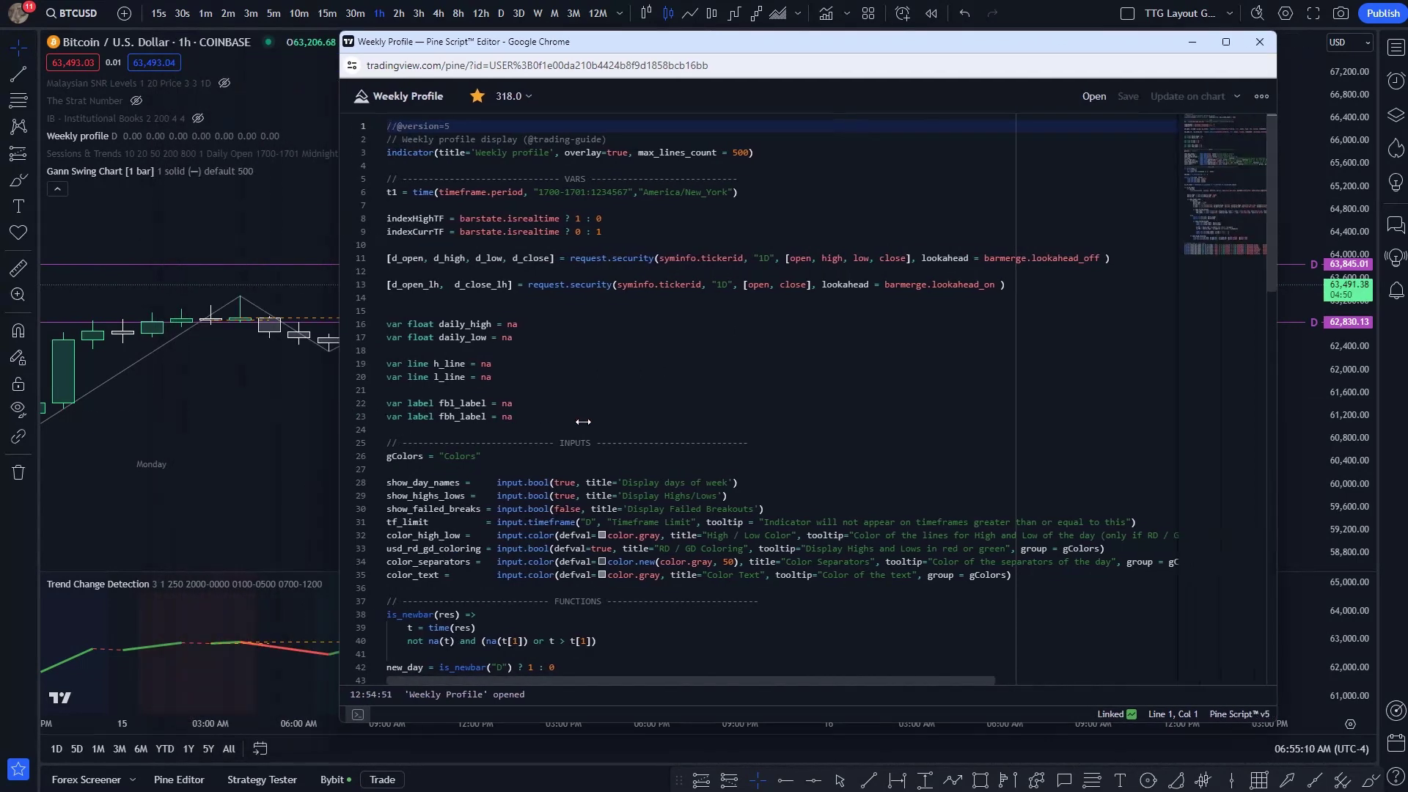
left_click_drag(1143, 43, 1273, 0)
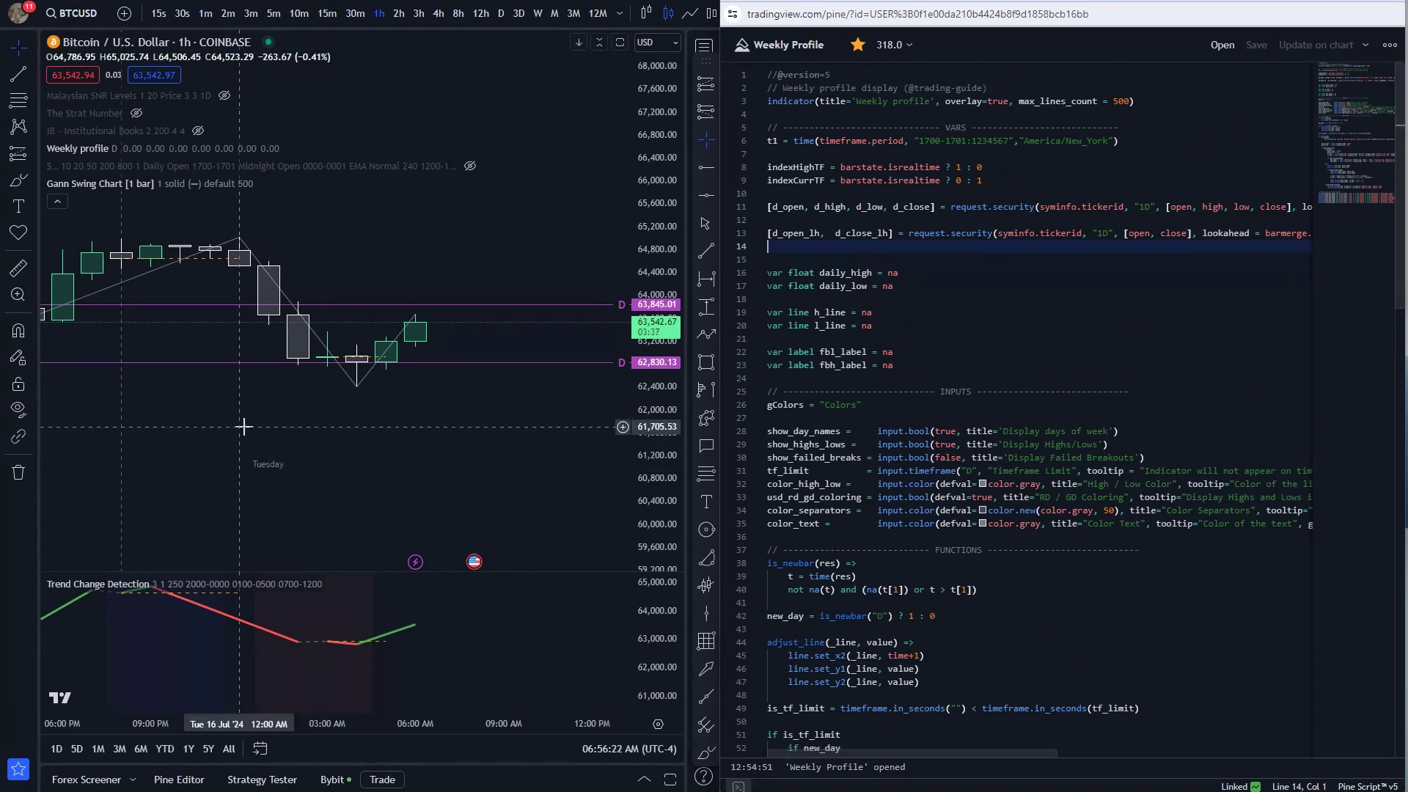
left_click_drag(246, 422, 376, 454)
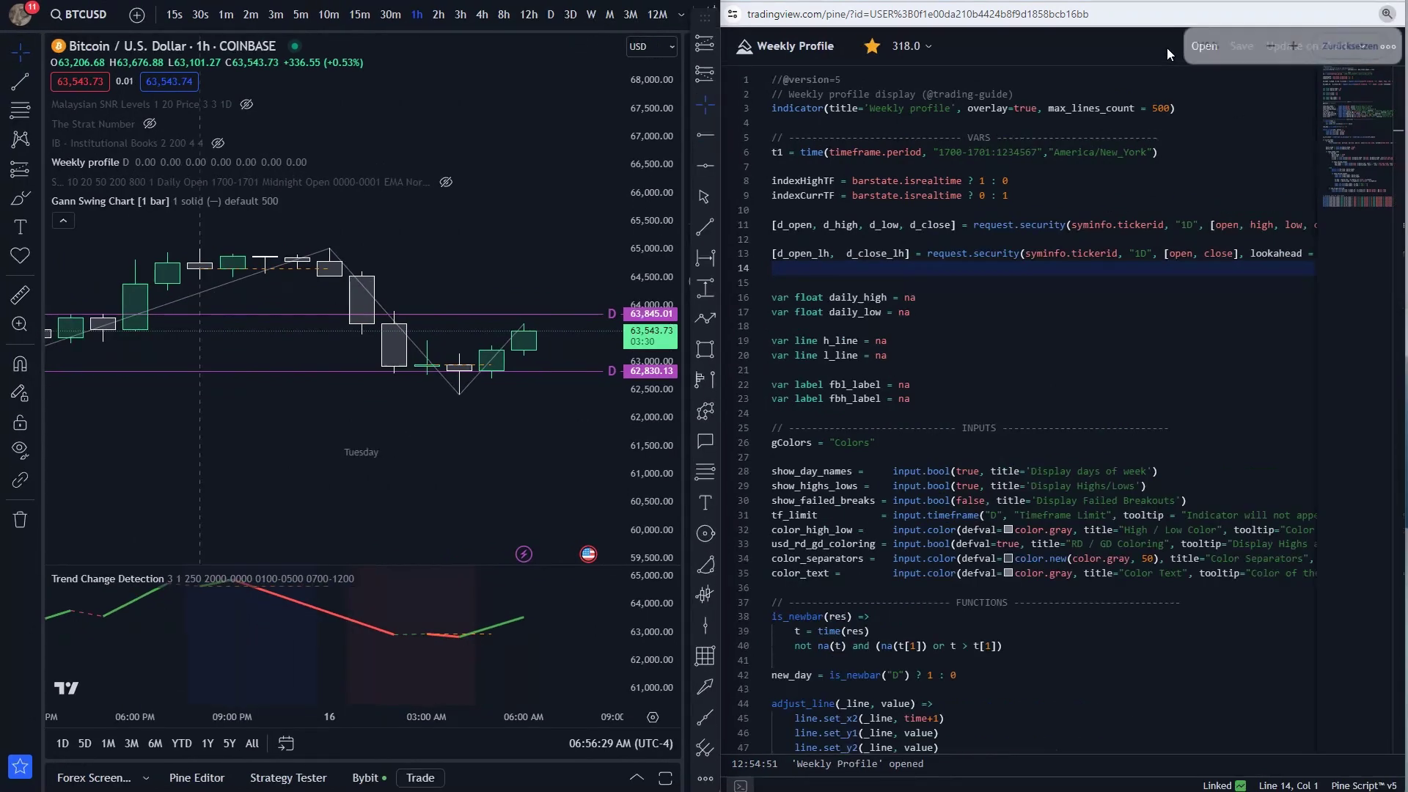
Zoom the browser page to 150%, then back out to 125%
key("ctrl+plus")
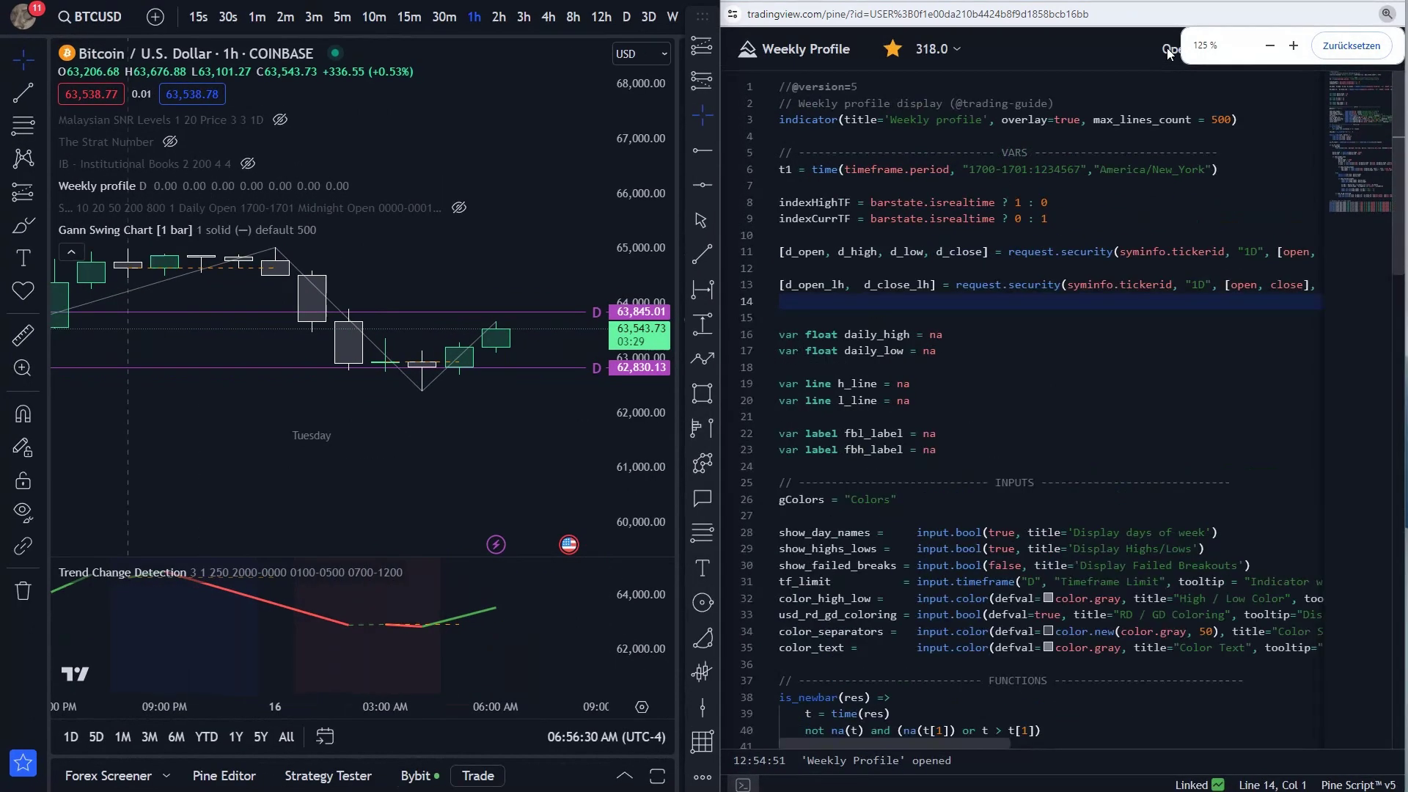
key("ctrl+plus")
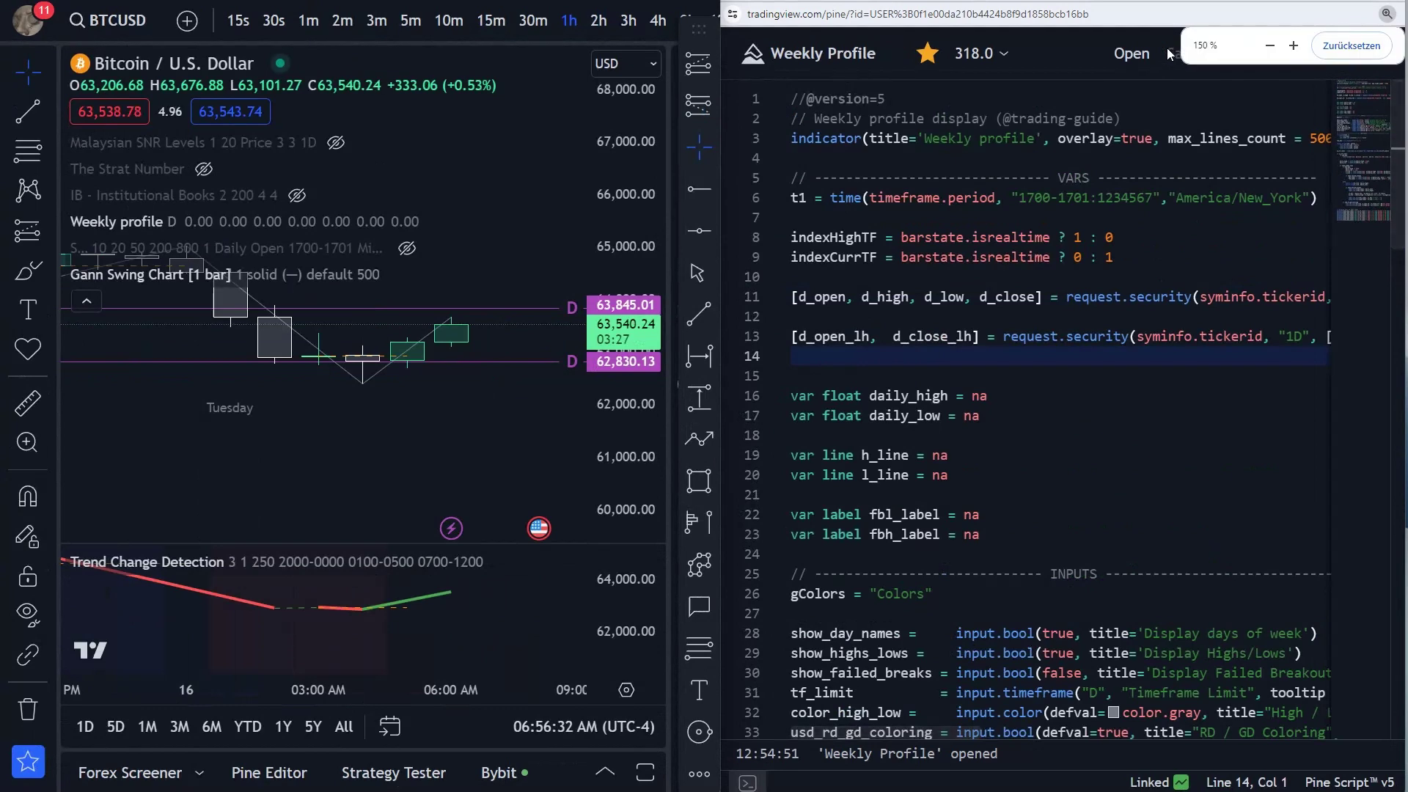
key("ctrl+minus")
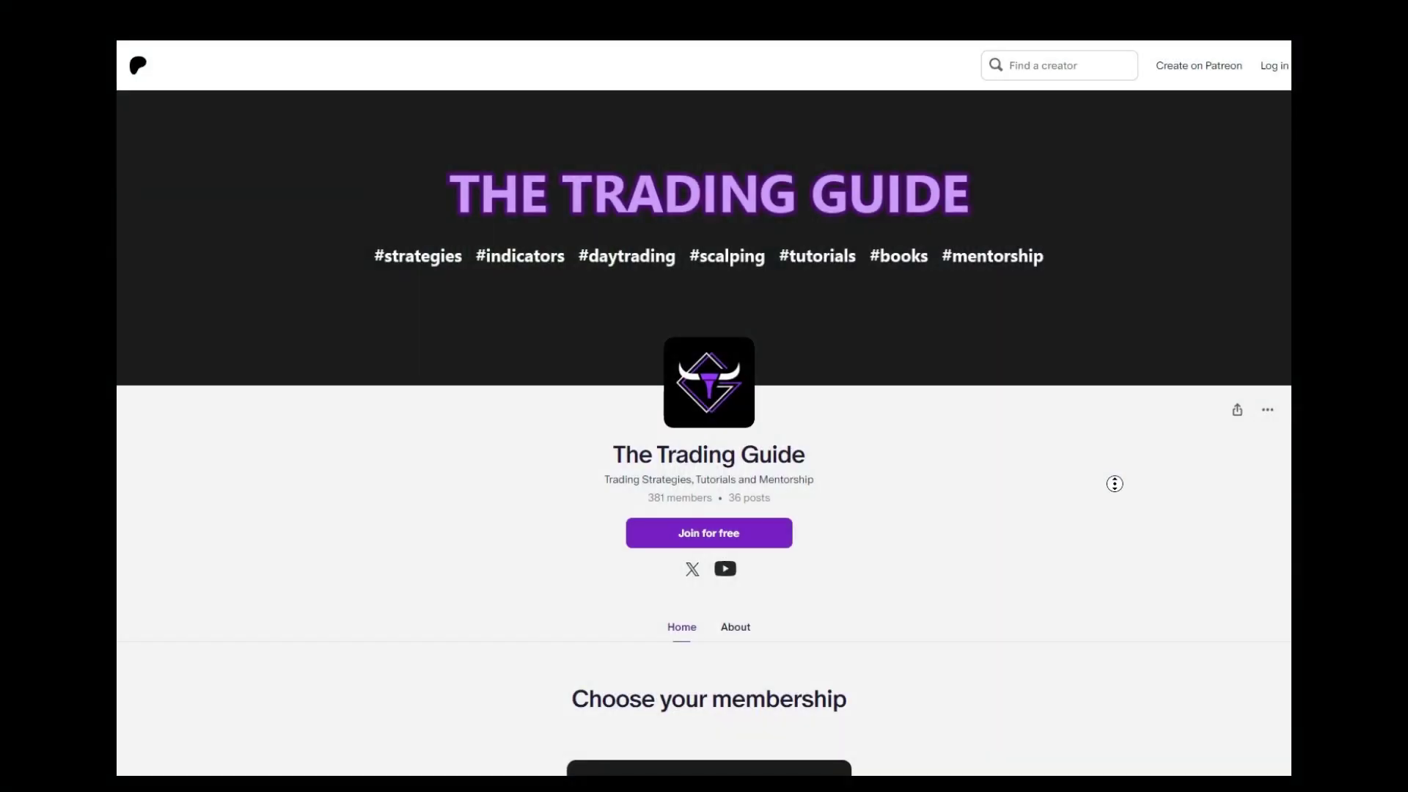
Scroll to Choose your membership and join the $39.99-a-month TG Member tier
middle_click(1280, 508)
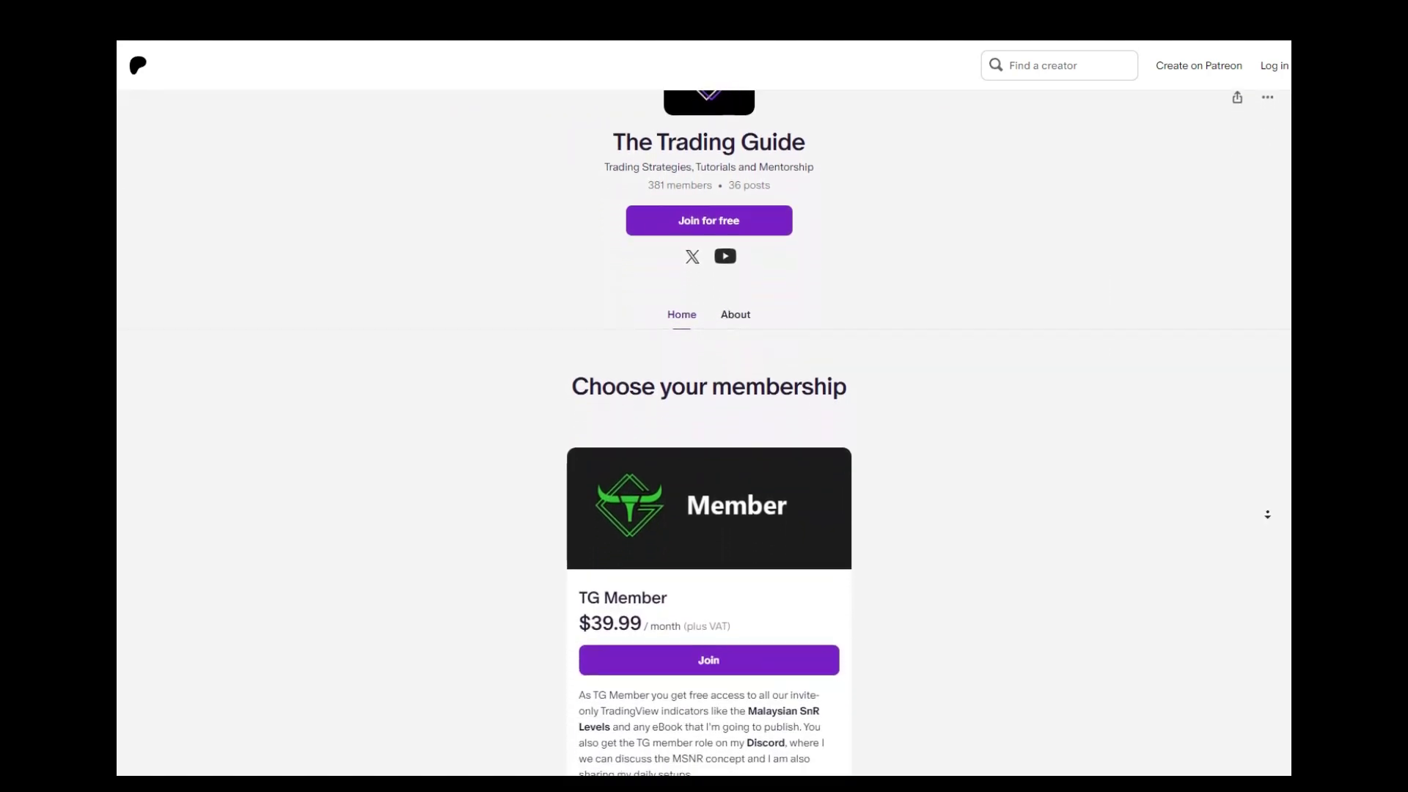
middle_click(1005, 563)
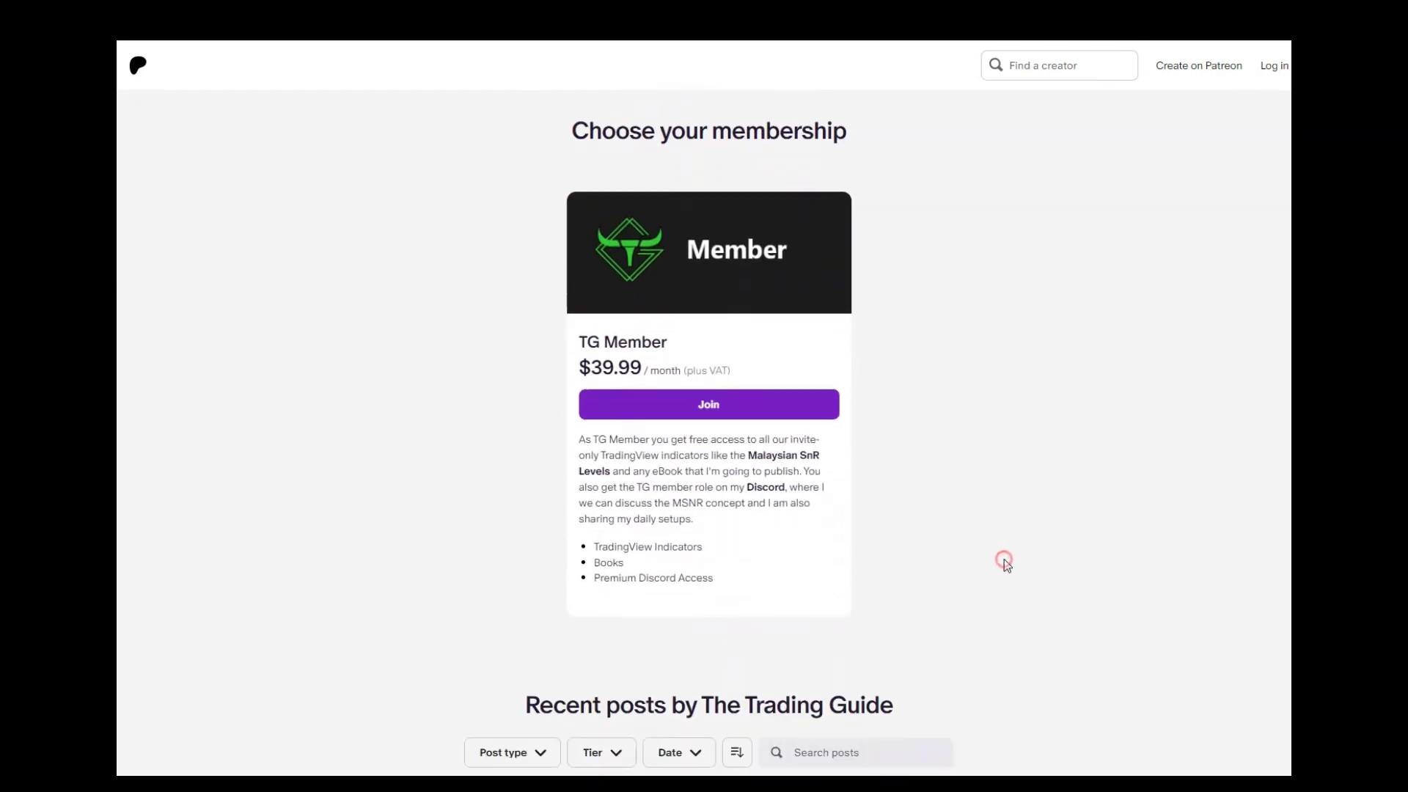
left_click(712, 413)
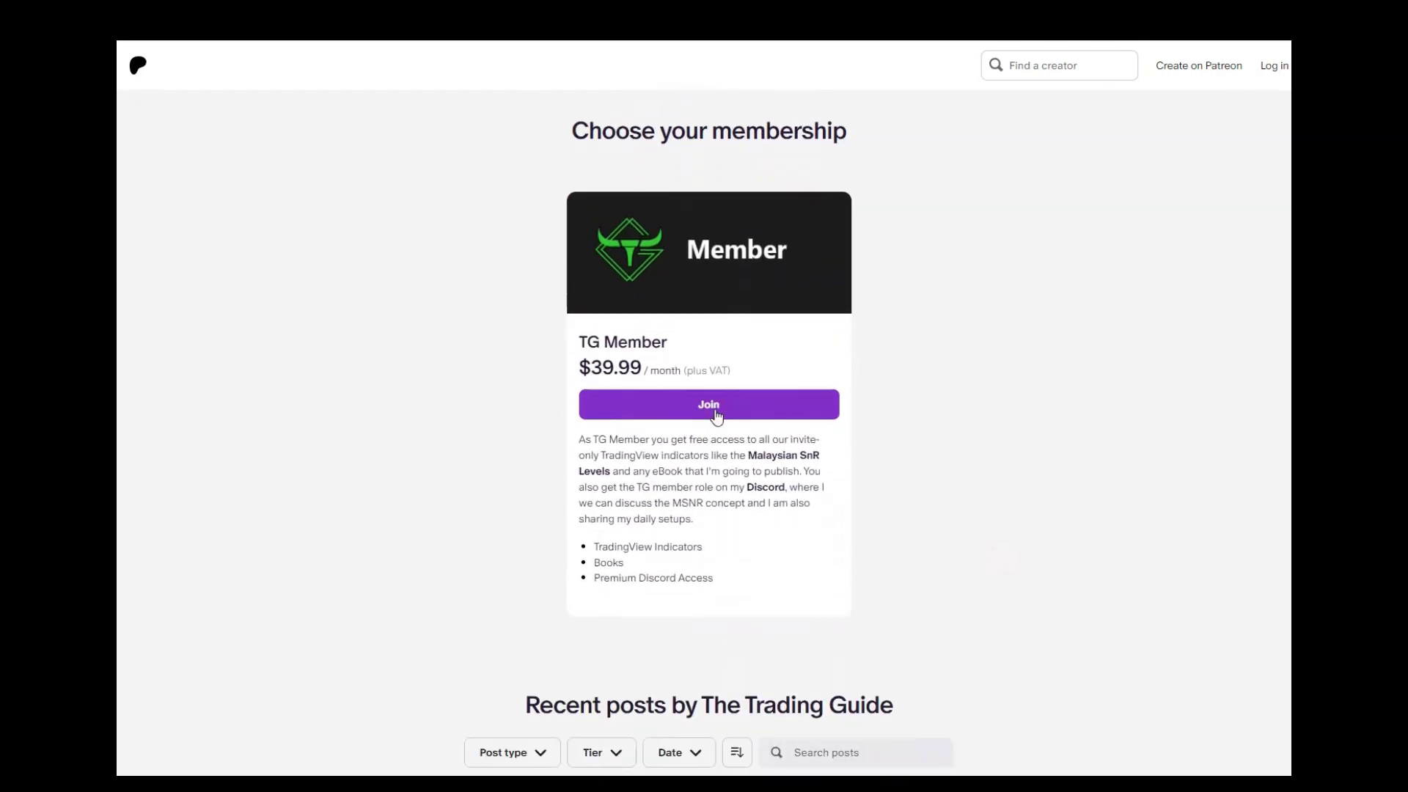